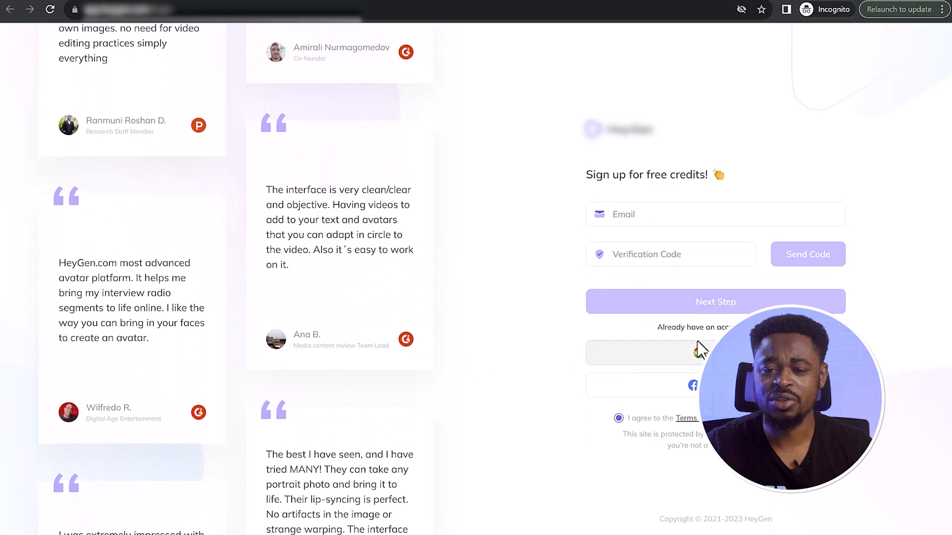
pyautogui.click(614, 217)
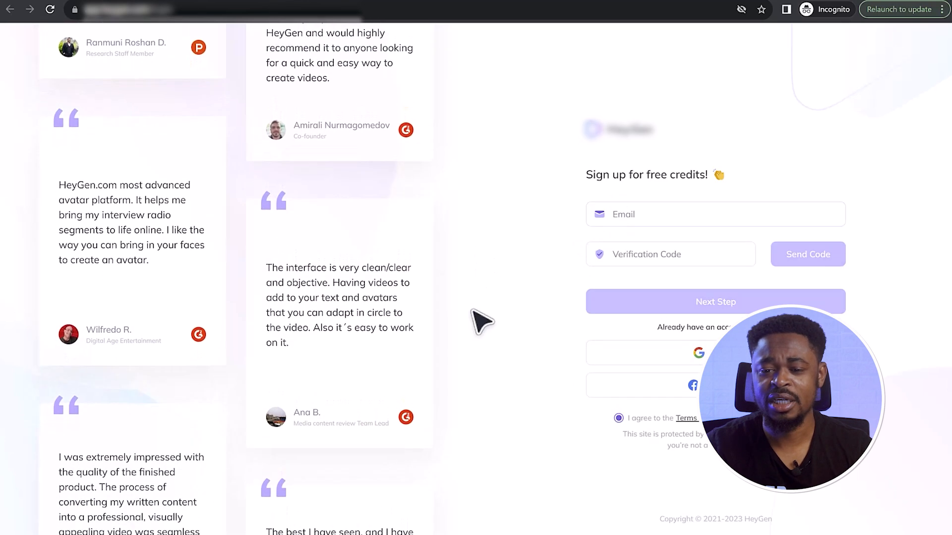
pyautogui.click(653, 257)
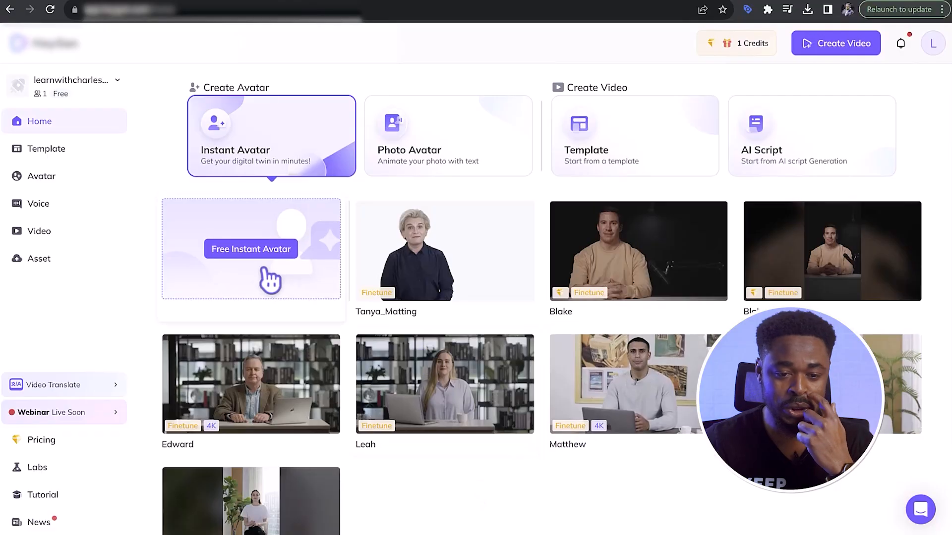
# Start creating a free instant avatar, get past the intro and choose the text version of the instructions
pyautogui.click(261, 256)
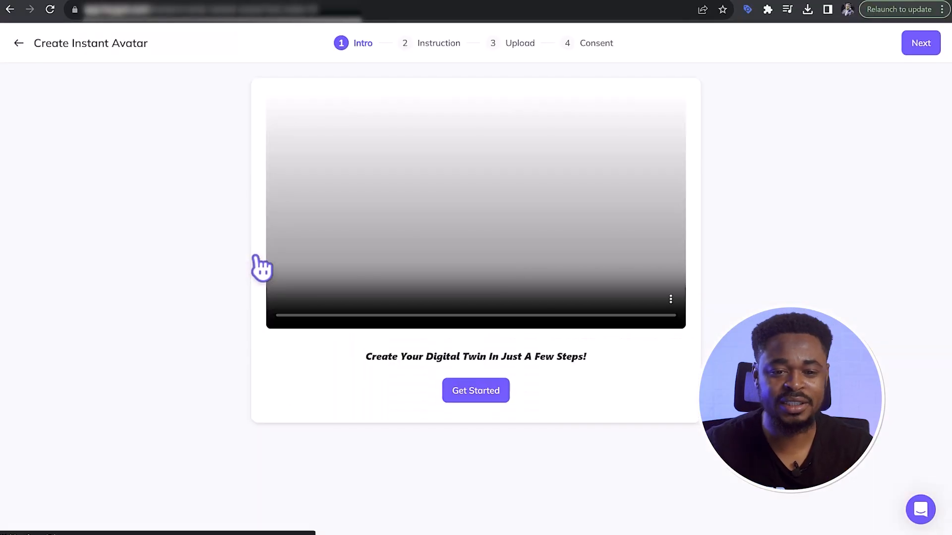
pyautogui.click(276, 299)
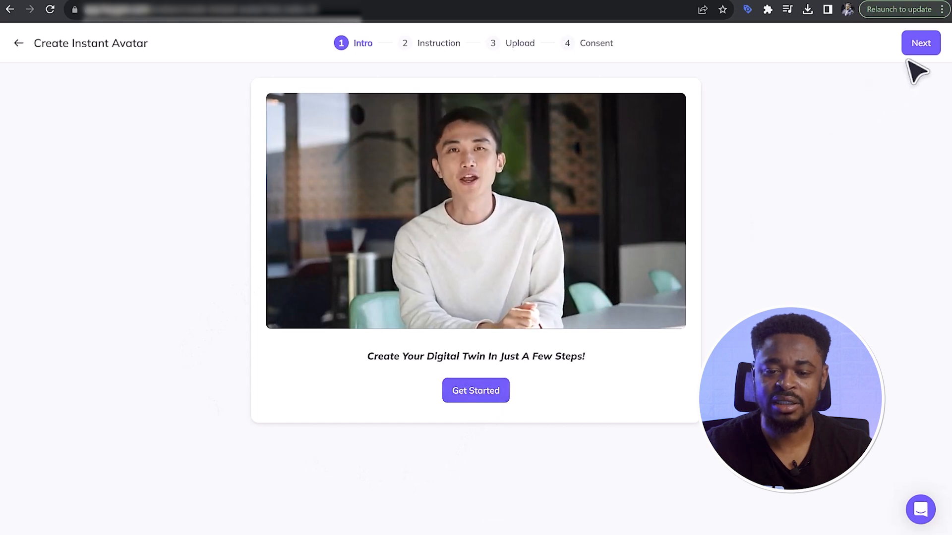
pyautogui.click(473, 396)
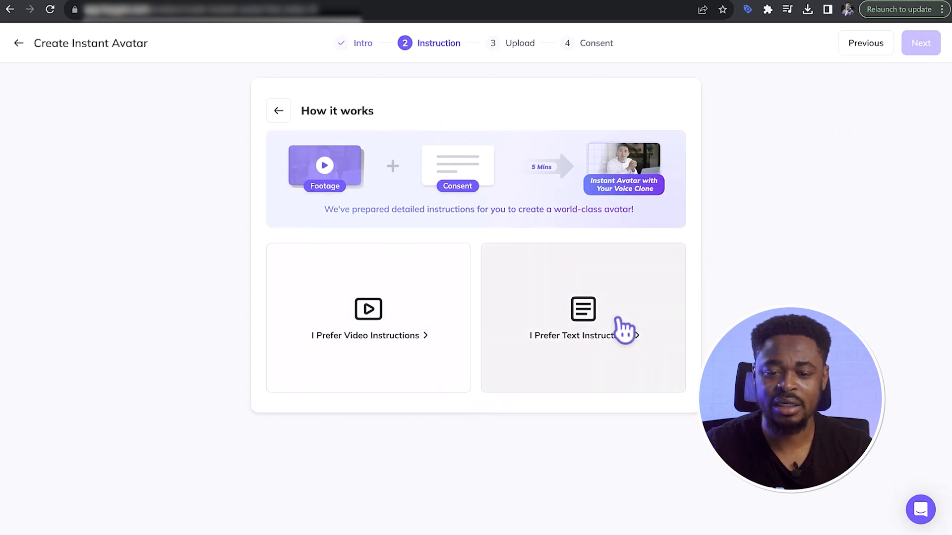
pyautogui.click(595, 330)
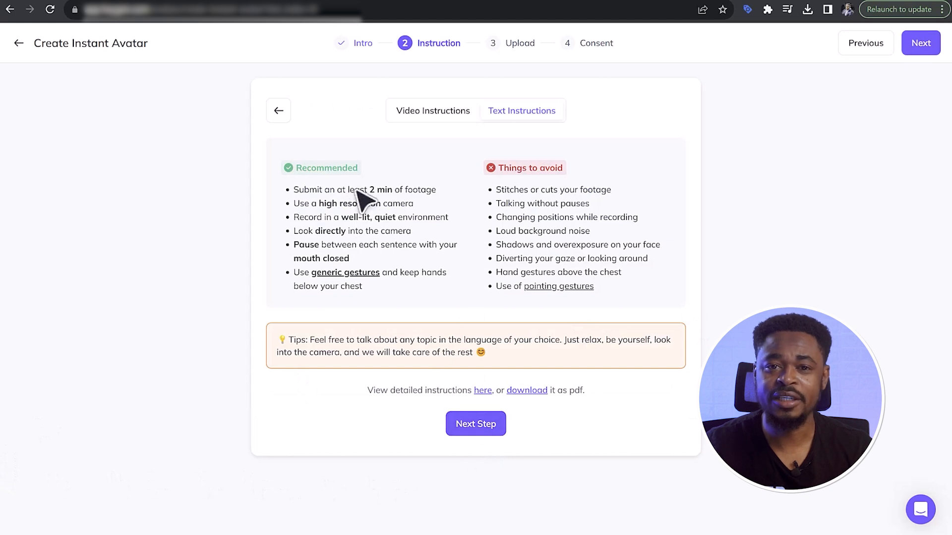
# Read the recommended footage guidelines on length, camera, lighting, gaze, pauses and gestures
pyautogui.moveTo(295, 190); pyautogui.dragTo(415, 194)
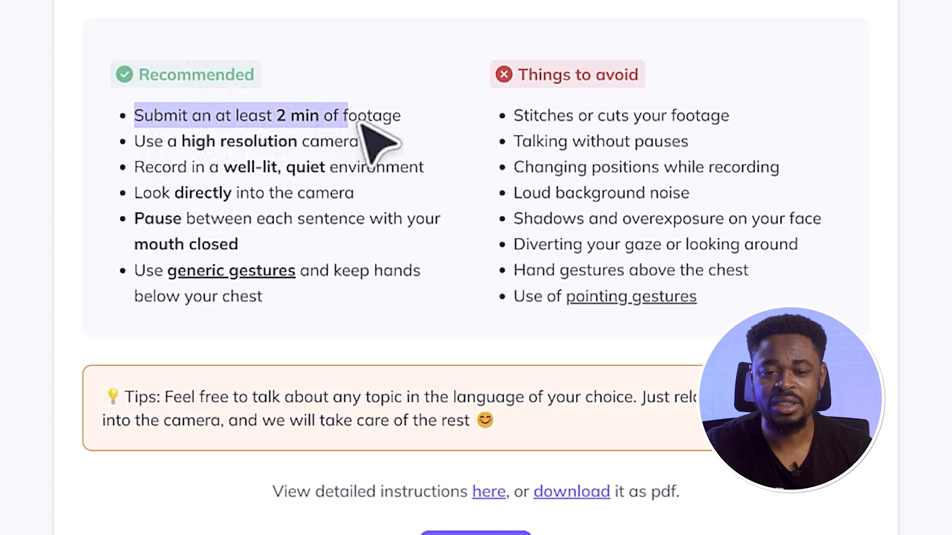
pyautogui.moveTo(360, 123); pyautogui.dragTo(404, 124)
pyautogui.moveTo(130, 141); pyautogui.dragTo(378, 142)
pyautogui.moveTo(146, 169); pyautogui.dragTo(424, 172)
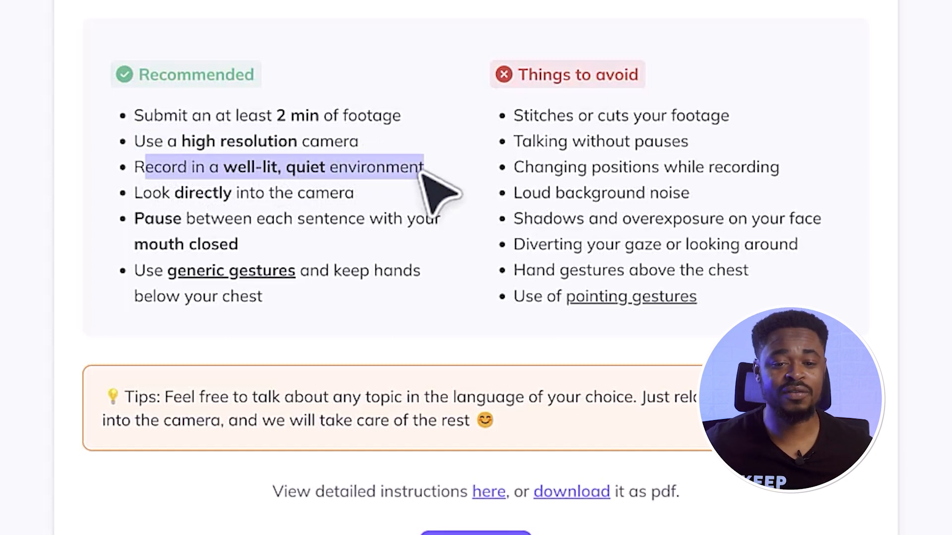
pyautogui.moveTo(135, 193); pyautogui.dragTo(360, 216)
pyautogui.moveTo(158, 249)
pyautogui.click(332, 273)
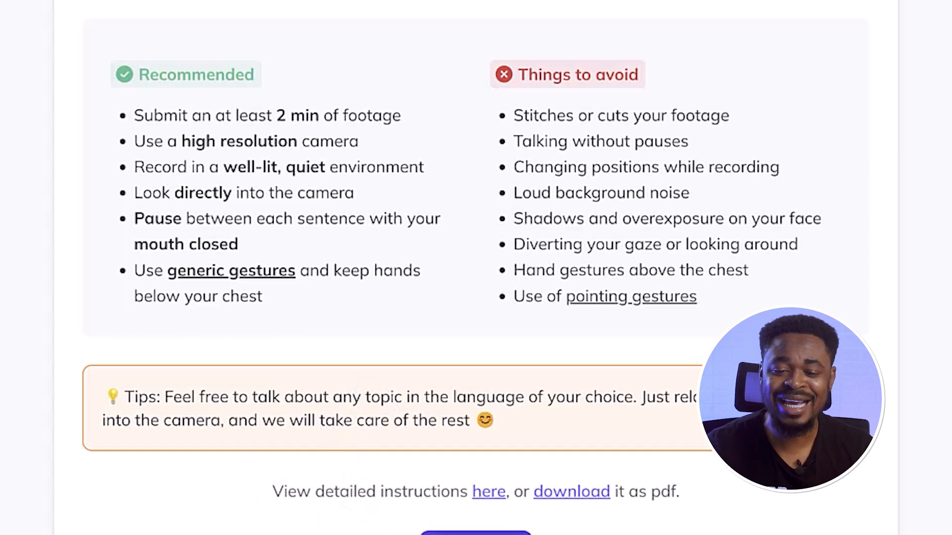
# Upload the locally stored avatar footage, confirm it meets all four listed requirements and approve it
pyautogui.click(475, 533)
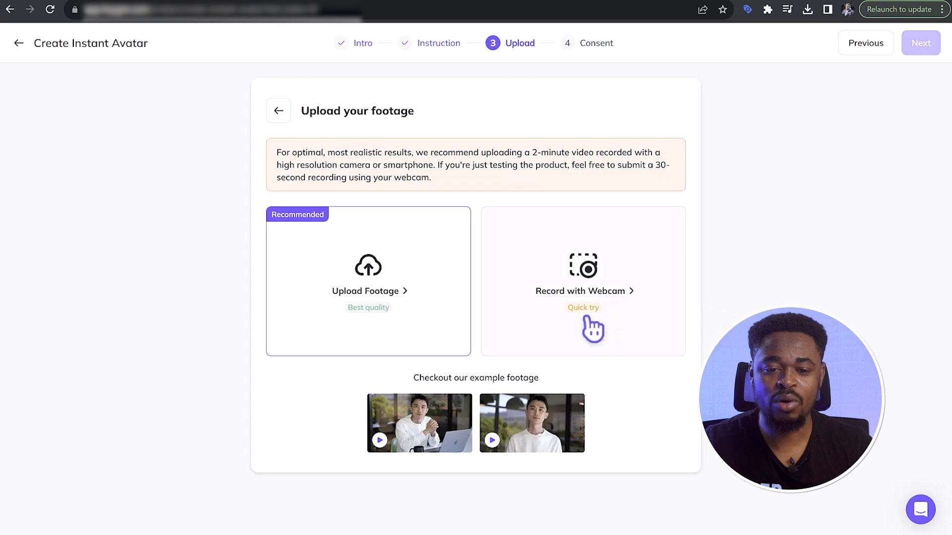
pyautogui.click(373, 316)
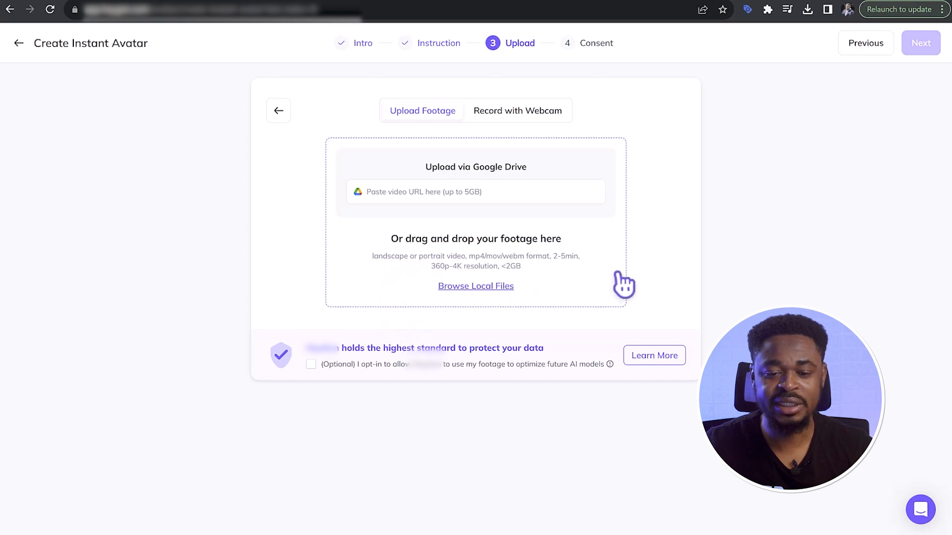
pyautogui.hotkey('alt', 'Tab')
pyautogui.moveTo(254, 438); pyautogui.dragTo(462, 233)
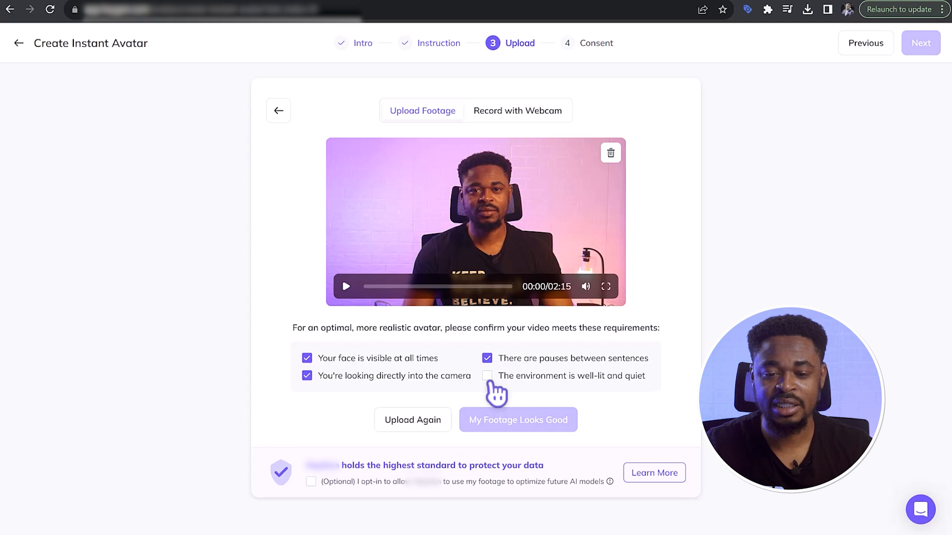
pyautogui.click(488, 378)
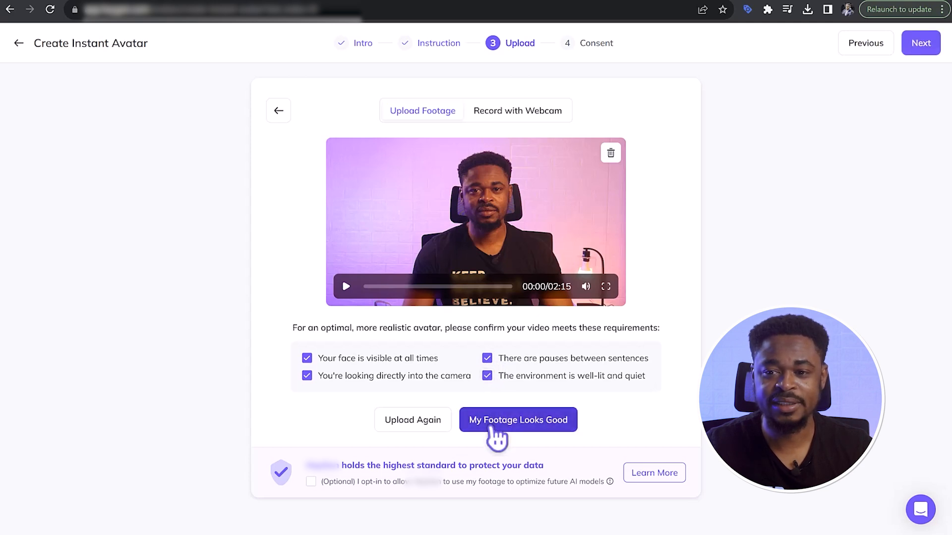
pyautogui.click(496, 432)
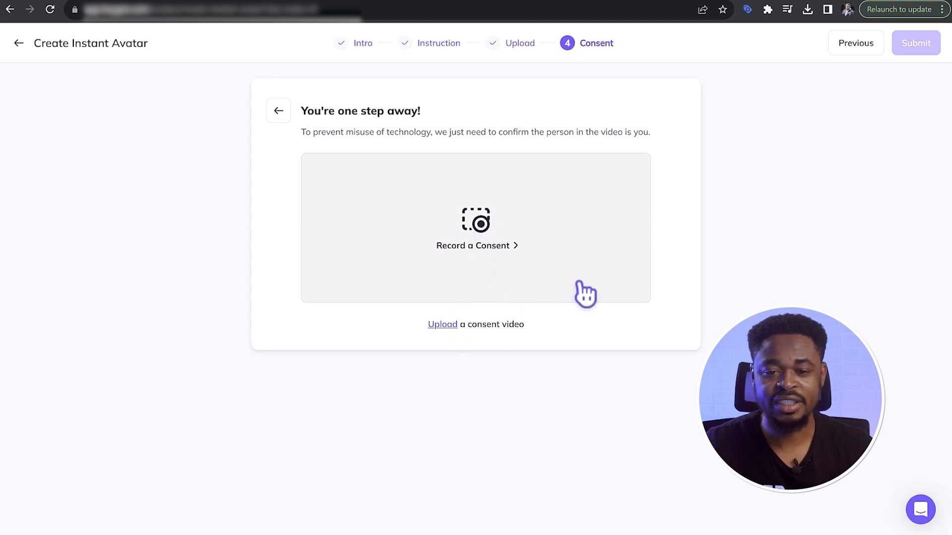
# Choose to record a consent video and allow the site to use the camera and microphone
pyautogui.click(481, 228)
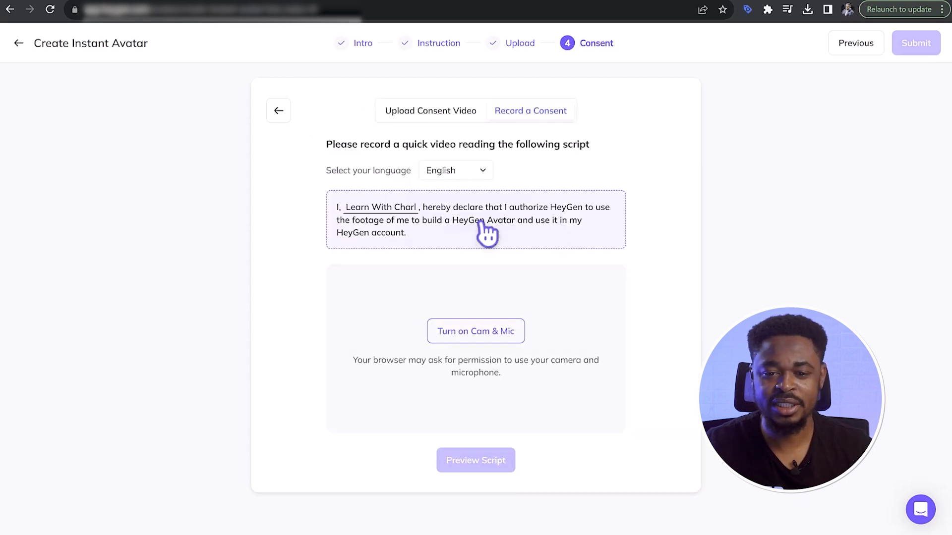
pyautogui.click(463, 331)
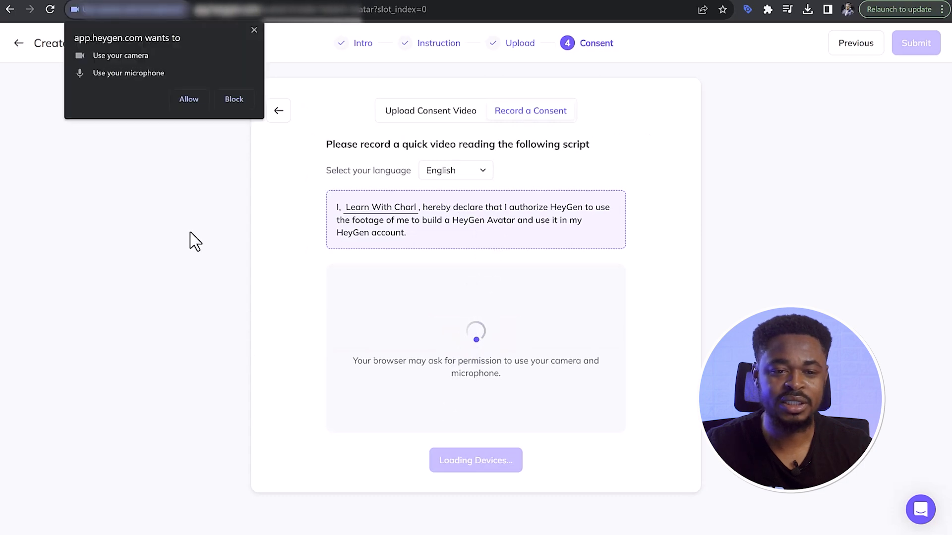
pyautogui.click(198, 100)
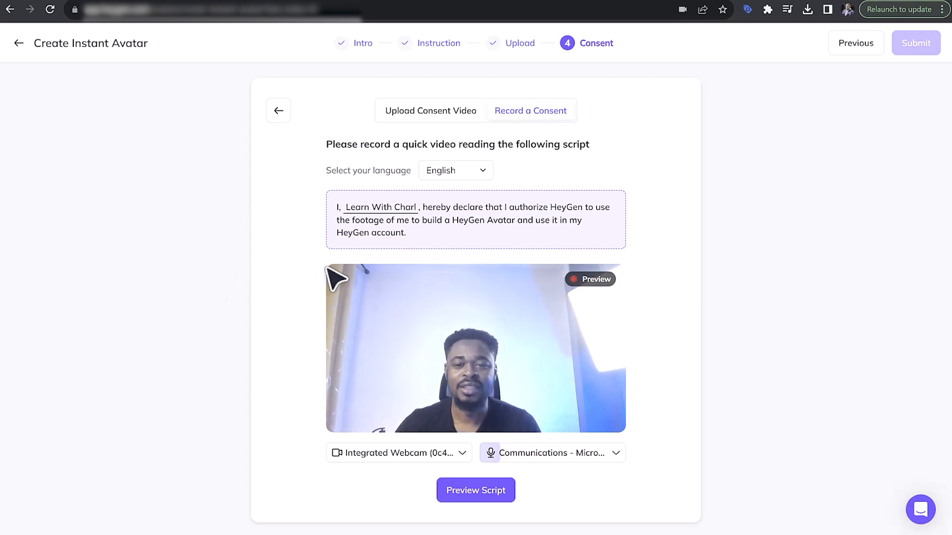
# Record the webcam consent video reading the English script, and submit it for the avatar
pyautogui.click(470, 500)
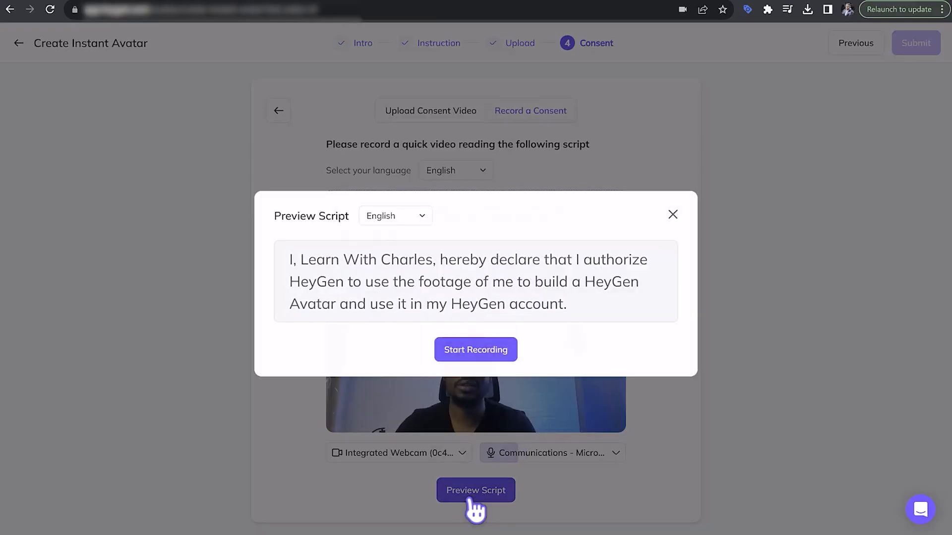
pyautogui.click(482, 358)
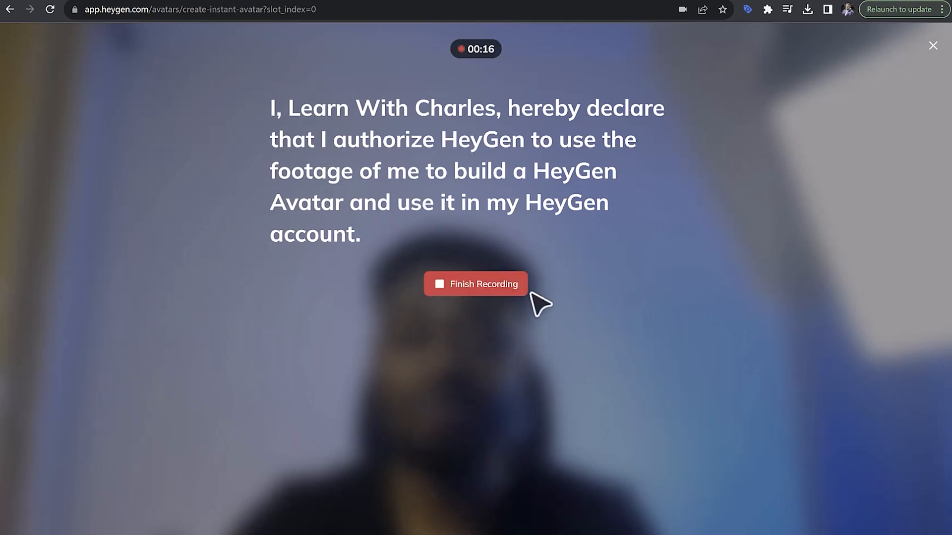
pyautogui.click(483, 287)
pyautogui.moveTo(437, 448); pyautogui.dragTo(521, 445)
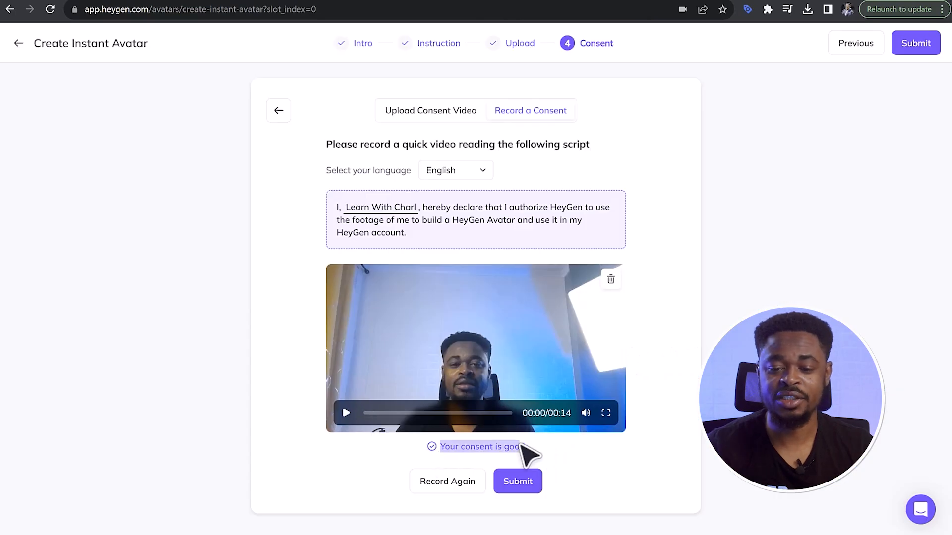
pyautogui.click(518, 488)
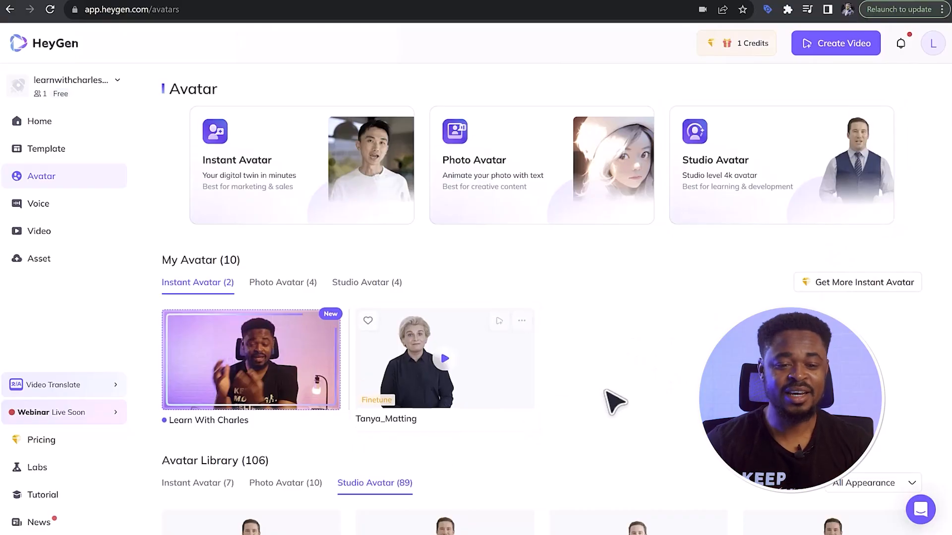
# Open the new instant avatar and go through its introduction screens to reach the preview clip
pyautogui.moveTo(174, 360)
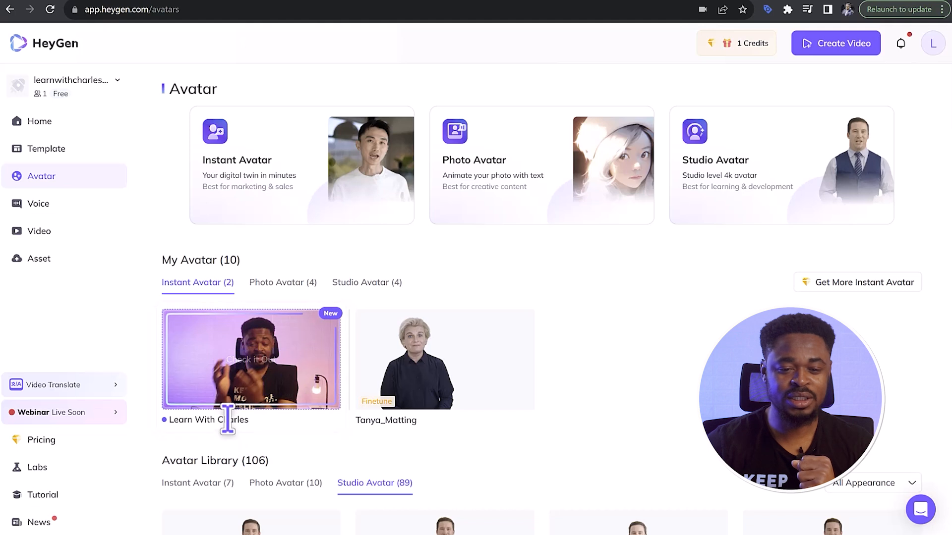
pyautogui.click(263, 367)
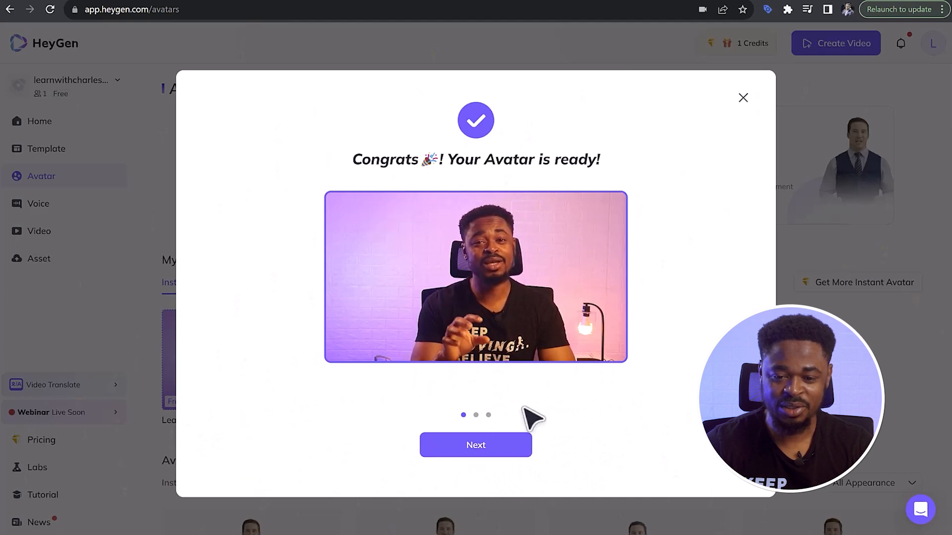
pyautogui.click(494, 453)
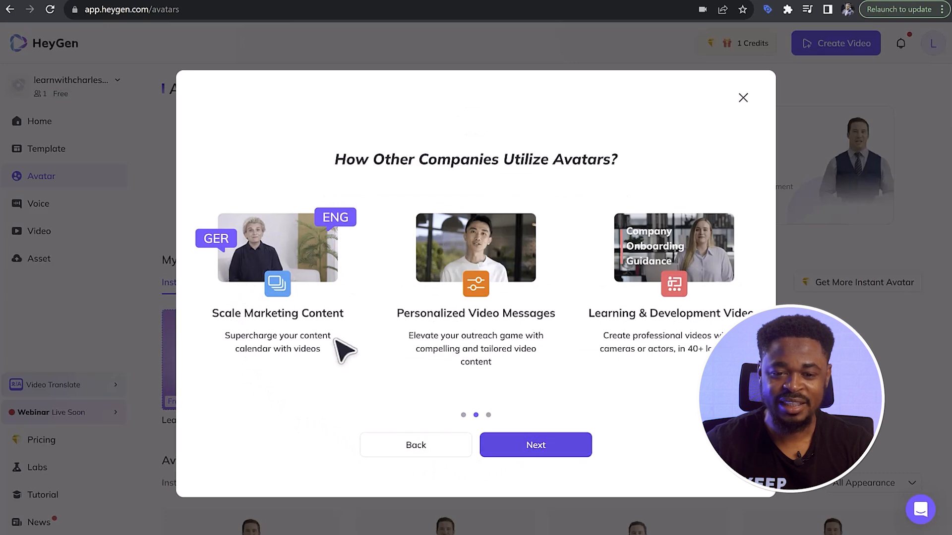
pyautogui.click(538, 451)
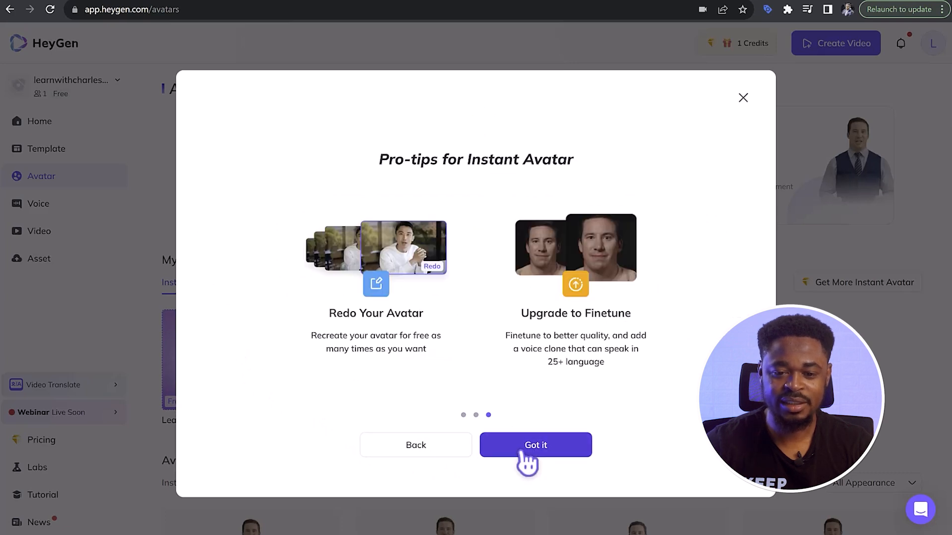
pyautogui.click(527, 460)
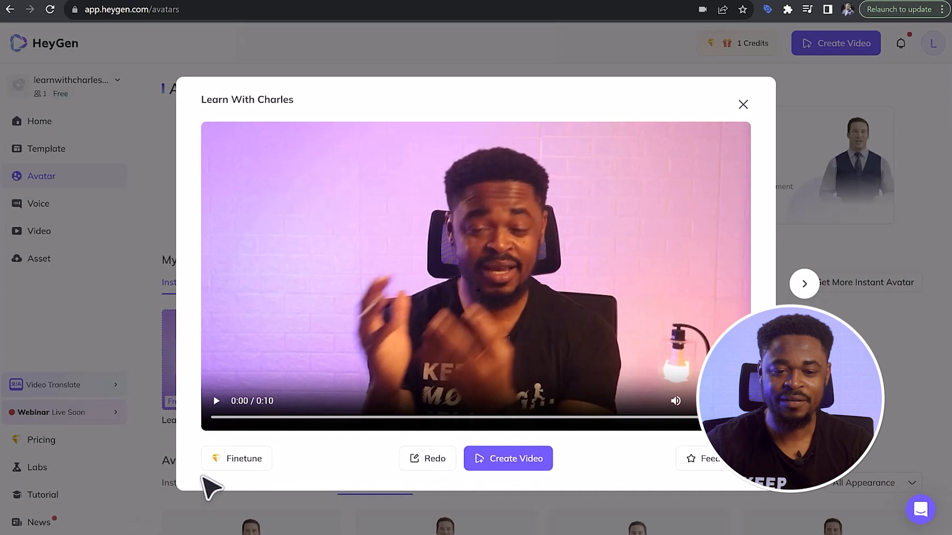
# Play the avatar's preview clip and create a new landscape 1920 x 1080 px video with this avatar
pyautogui.click(217, 402)
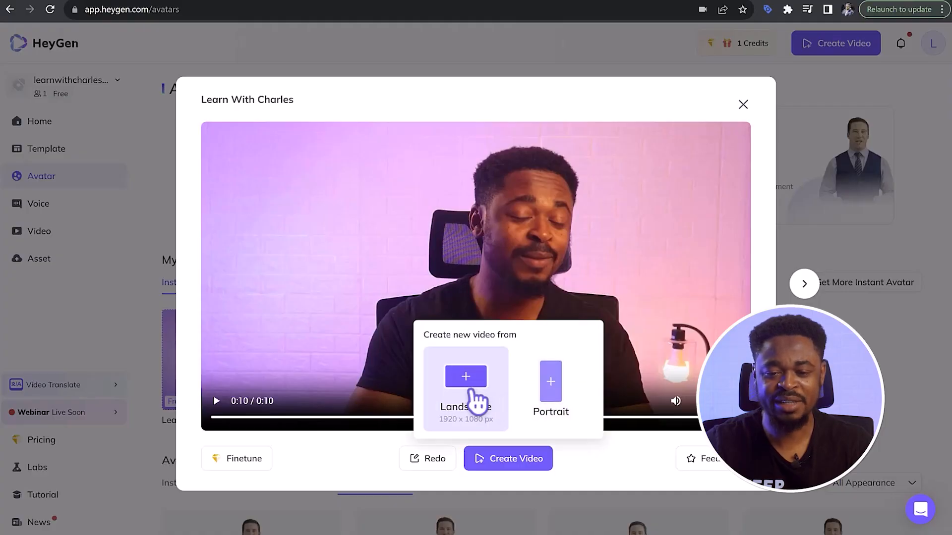
pyautogui.click(474, 394)
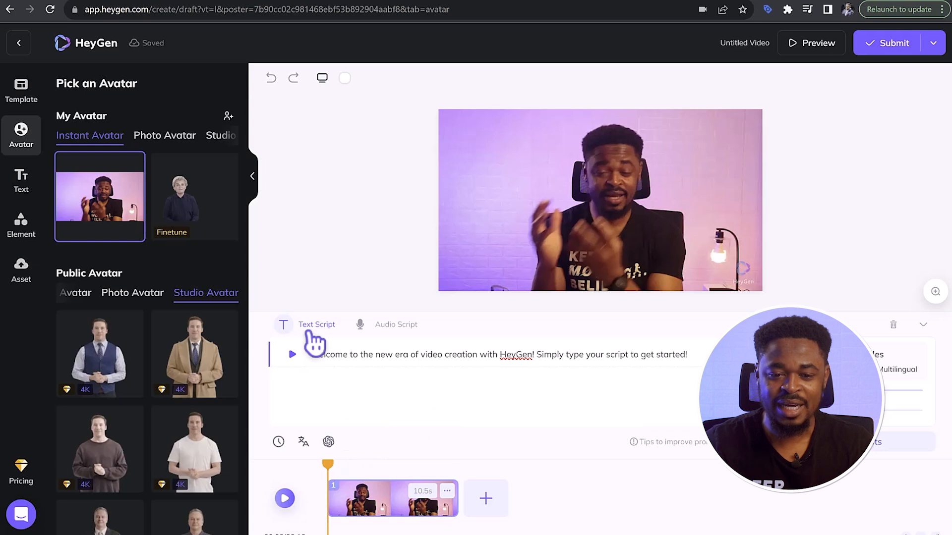
pyautogui.click(353, 357)
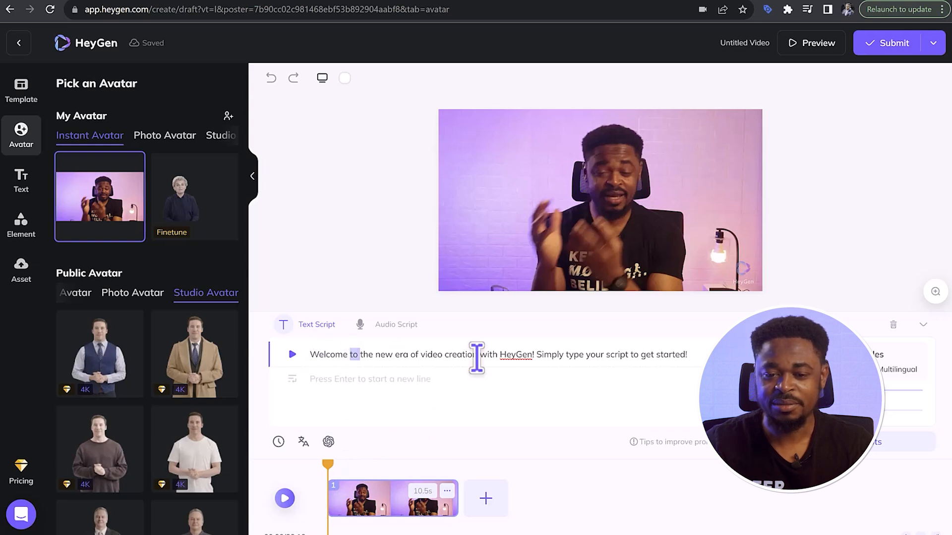
pyautogui.click(389, 328)
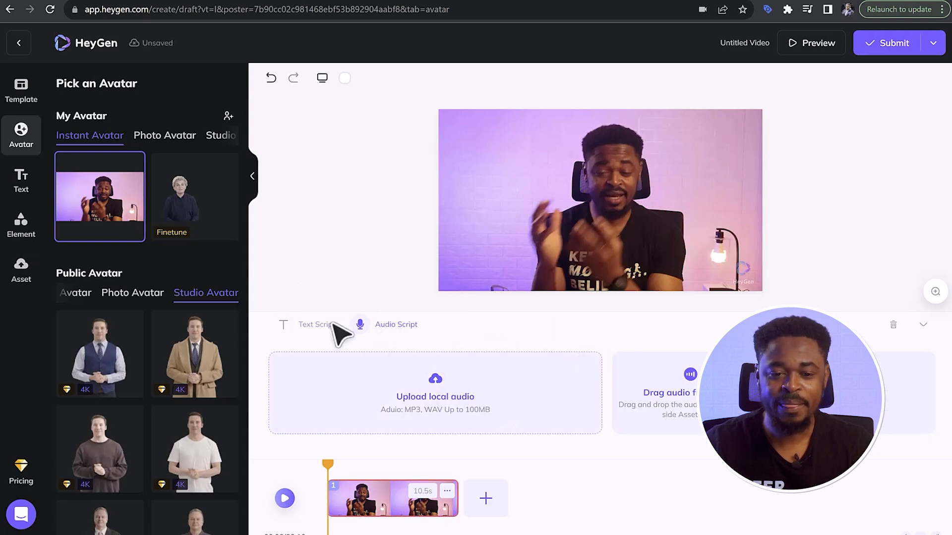
pyautogui.click(315, 326)
# Replace the default script text with "This is video you are wtching is not real. i made a clone of myself"
pyautogui.click(452, 380)
pyautogui.hotkey('ctrl', 'a')
pyautogui.press('BackSpace')
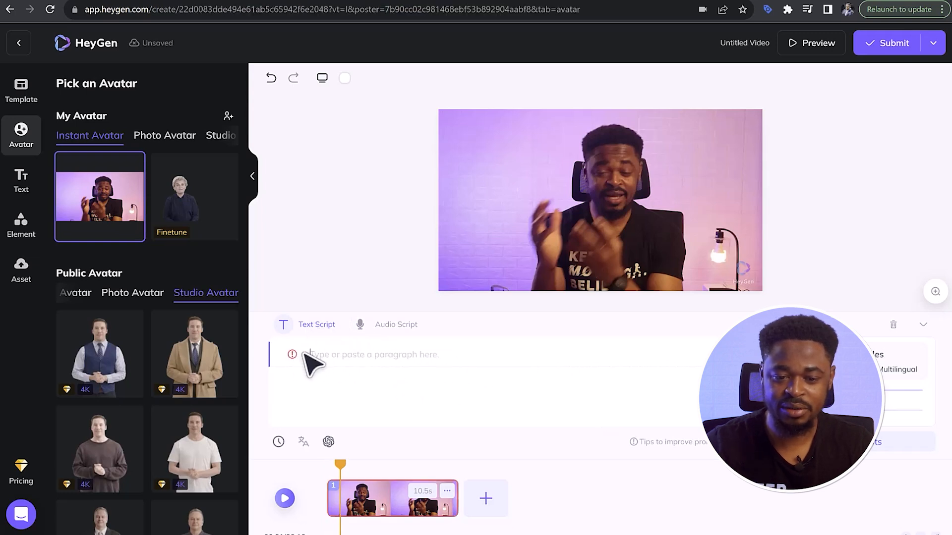
pyautogui.write('This vide')
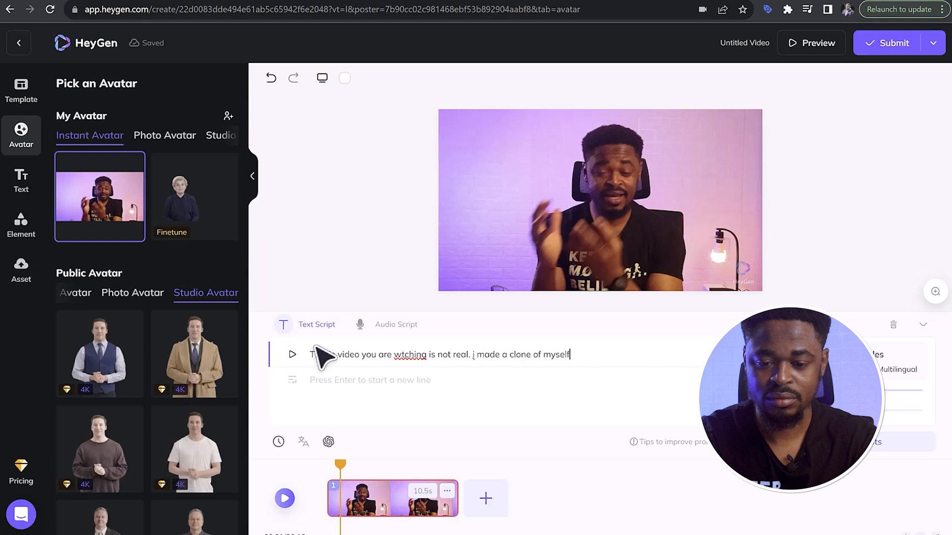
# Correct "wtching" to "watching" and extend the script with "and i'll show you how to do it in less than 5 minutes."
pyautogui.rightClick(402, 354)
pyautogui.click(475, 31)
pyautogui.click(600, 355)
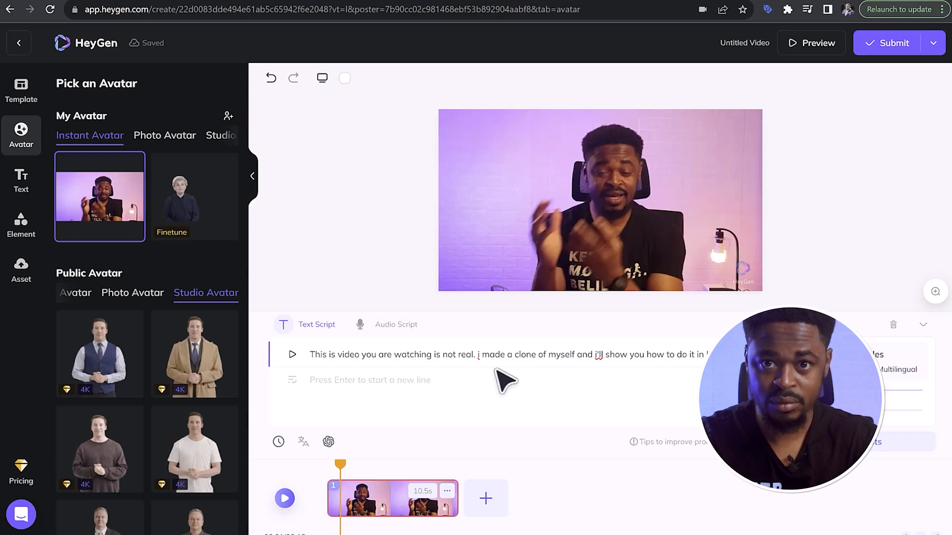
pyautogui.write('than 5 minutes.')
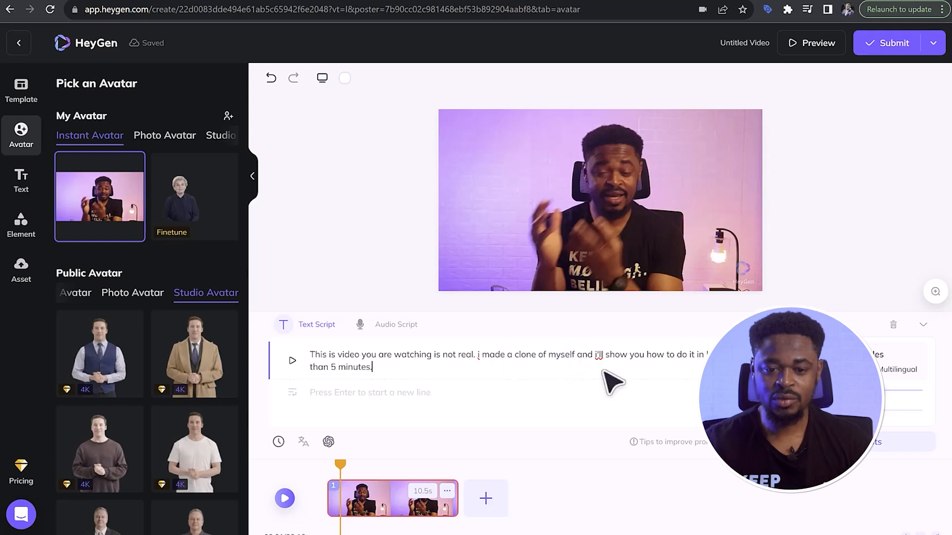
# Look at the options for uploading an audio script and return to the typed text script
pyautogui.click(382, 327)
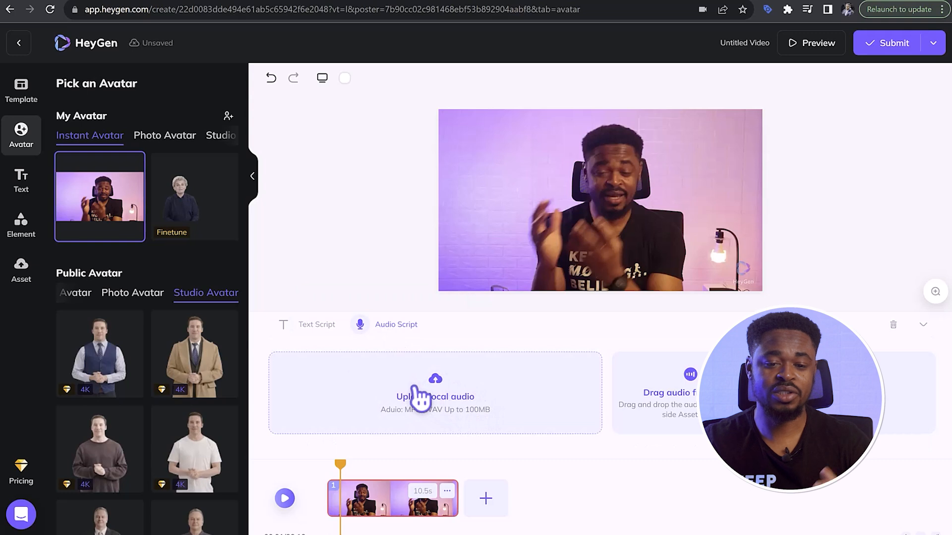
pyautogui.click(311, 327)
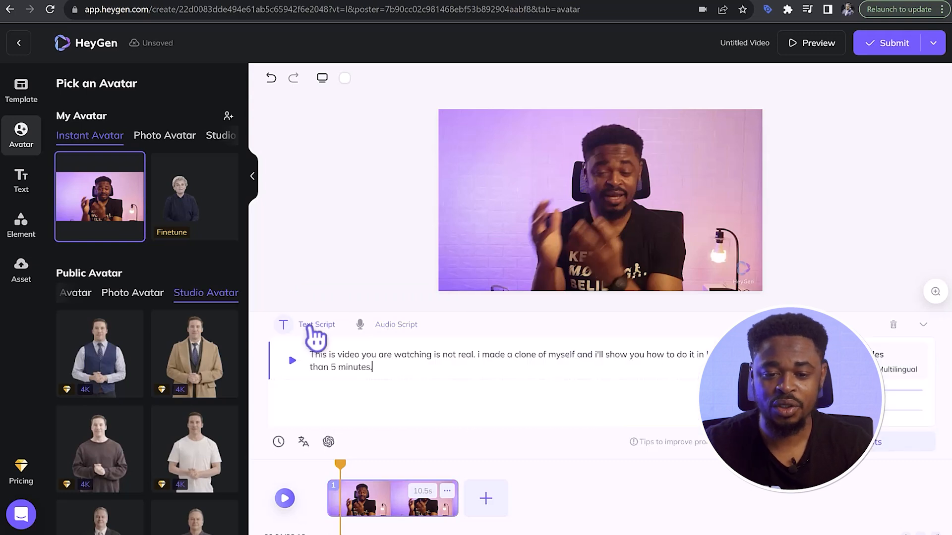
pyautogui.moveTo(335, 361)
pyautogui.mouseDown()
pyautogui.moveTo(314, 360)
pyautogui.moveTo(330, 367)
pyautogui.mouseUp()
pyautogui.click(498, 434)
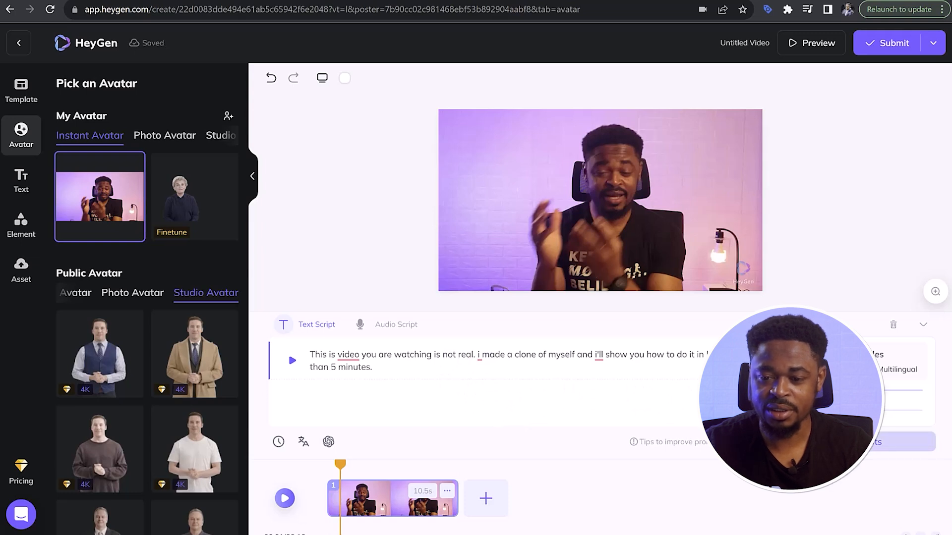
pyautogui.press('space')
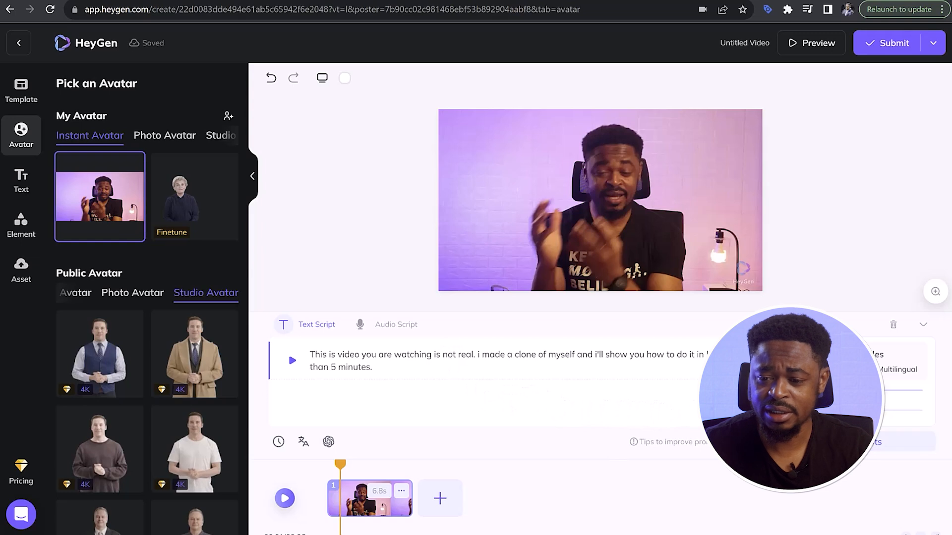
pyautogui.click(629, 347)
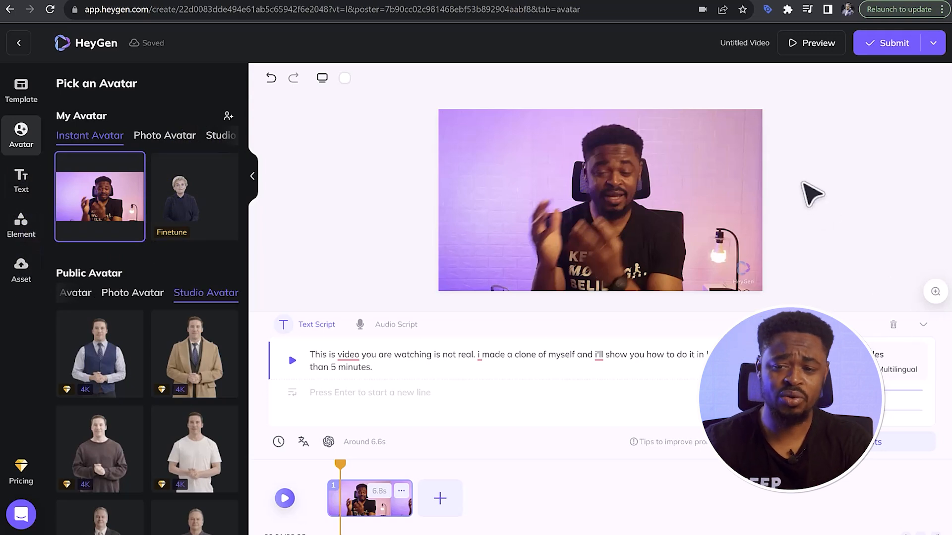
# Submit the avatar video for production and confirm the use of credits
pyautogui.click(895, 52)
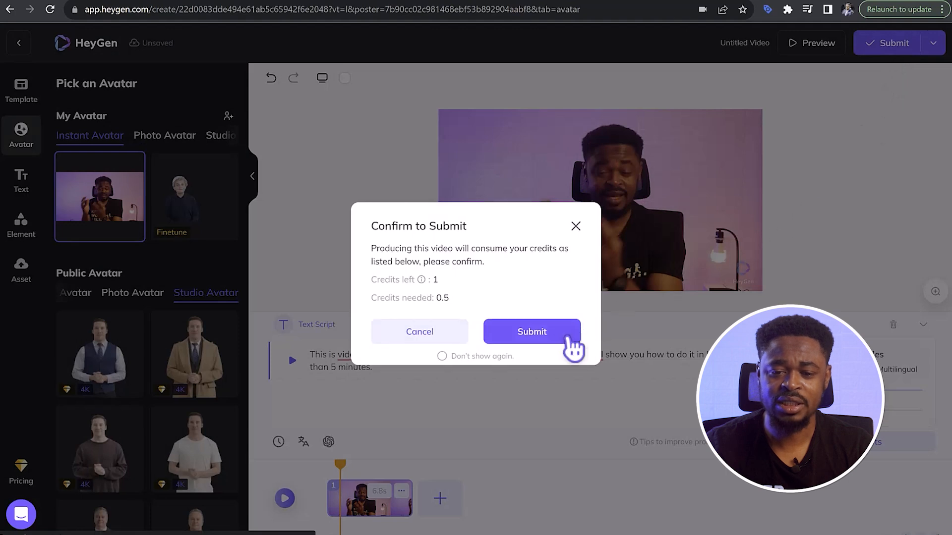
pyautogui.click(560, 342)
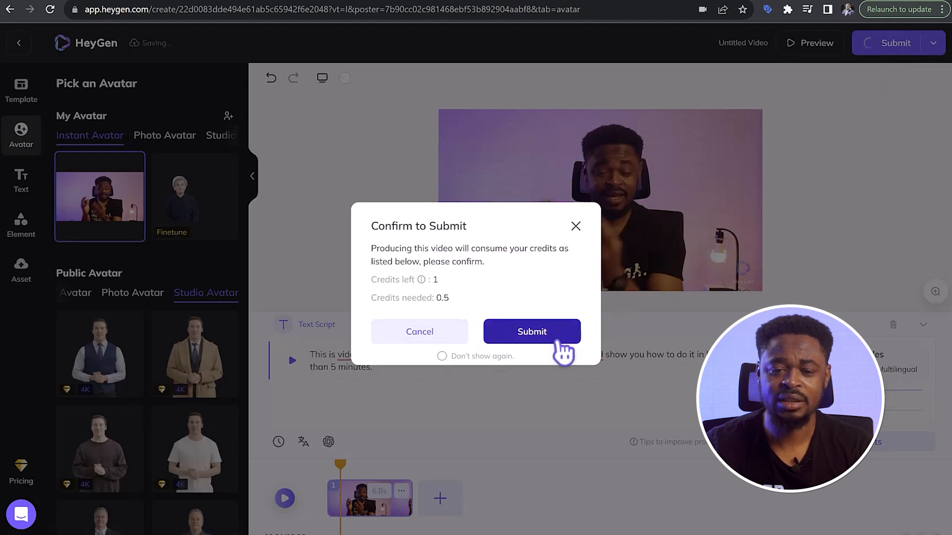